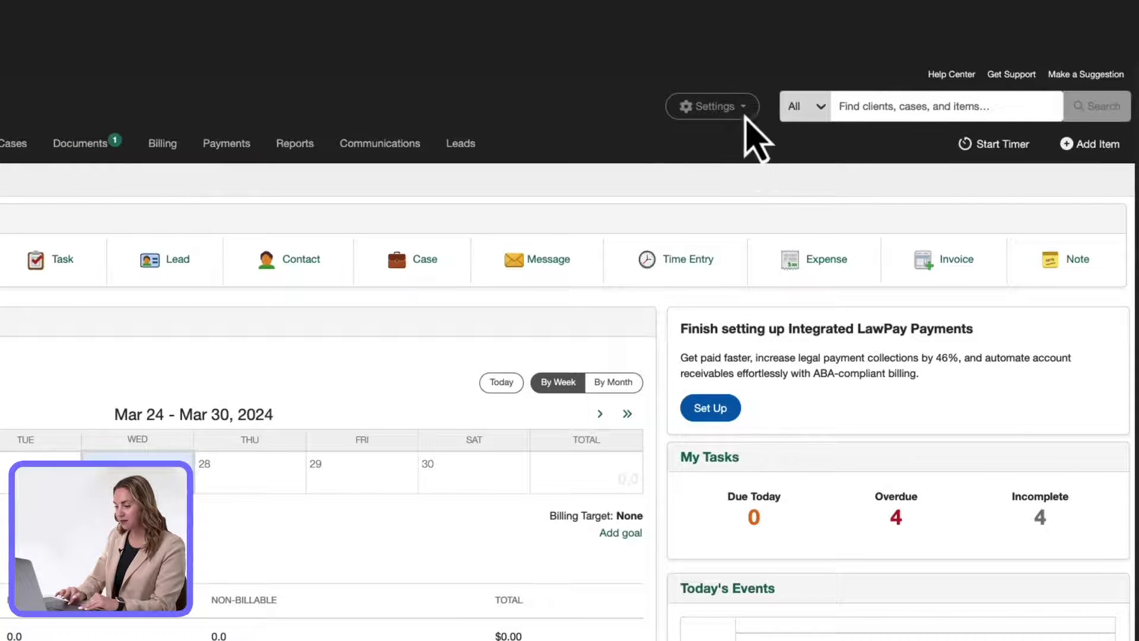
Go to All Settings > Intake Forms and view the Online Lead Forms list, showing only Contact Us
click(742, 111)
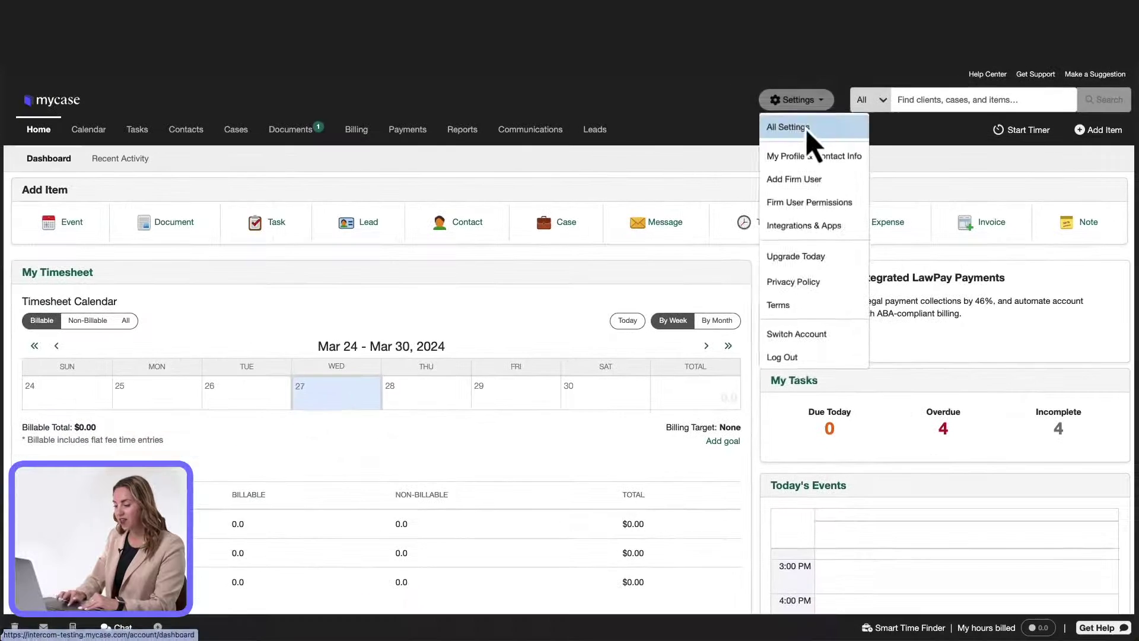
click(772, 134)
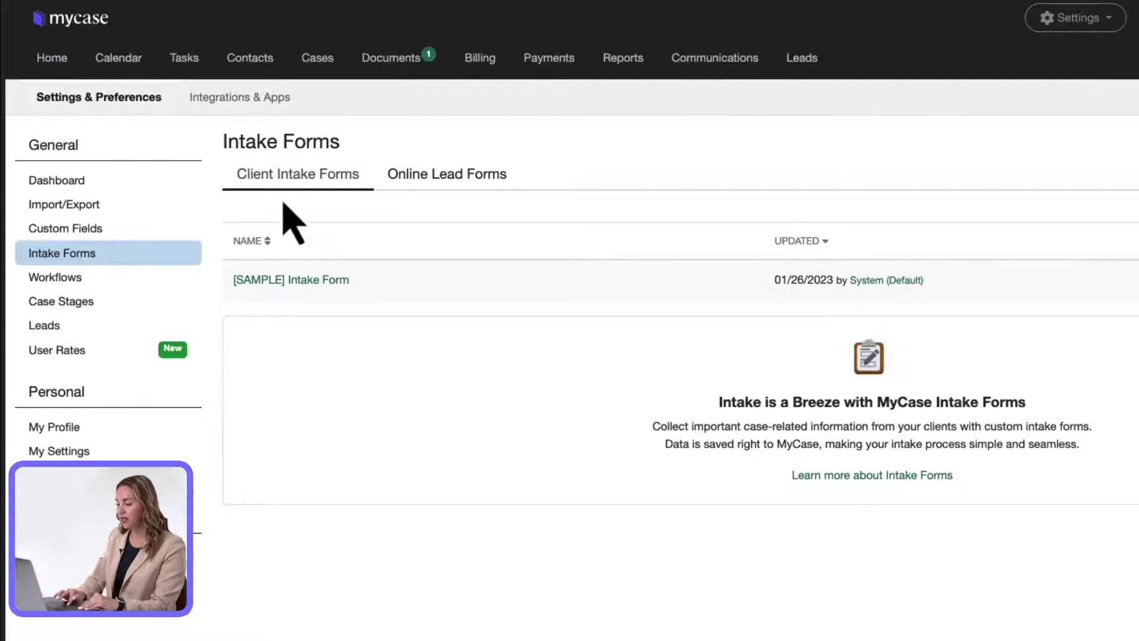
click(460, 208)
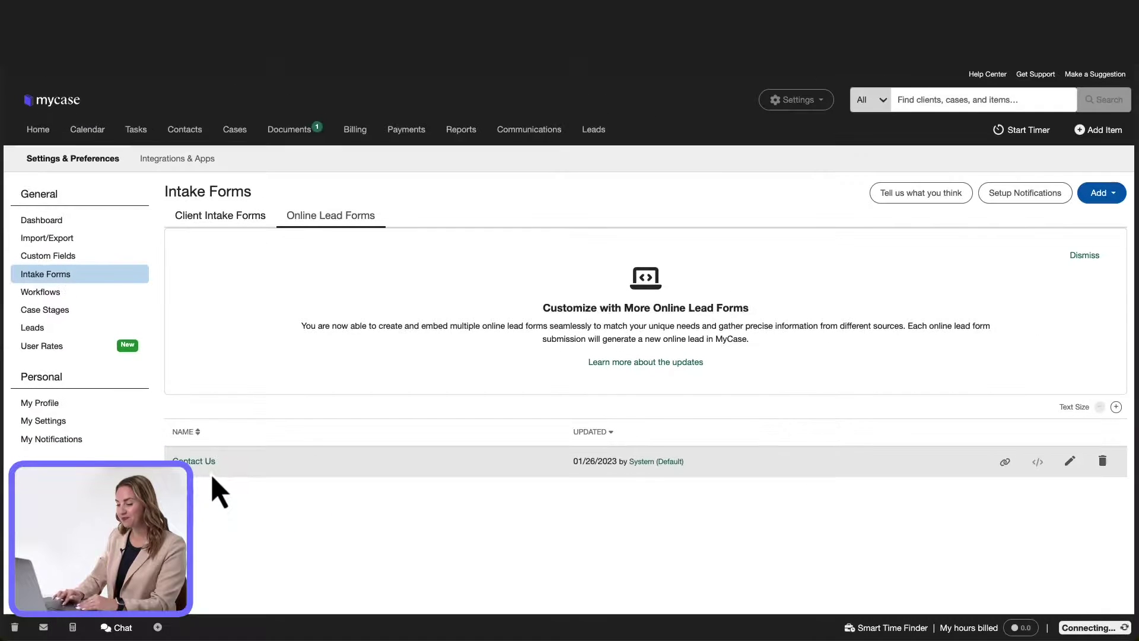
click(1112, 194)
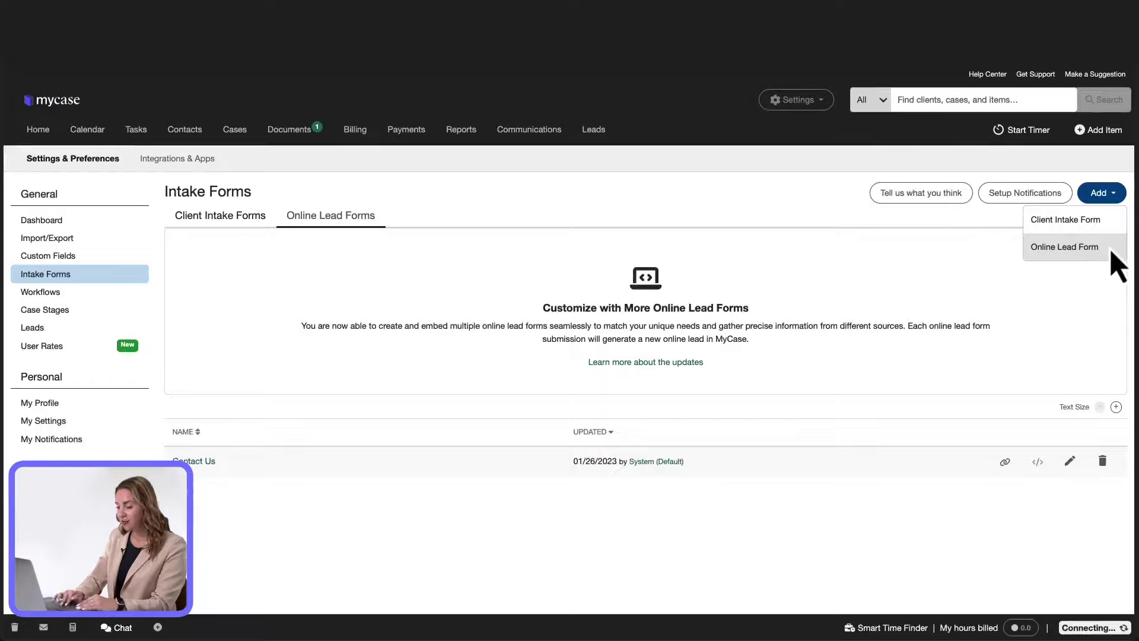
Choose Online Lead Form from the Add menu to start a blank New Intake Form
click(1019, 256)
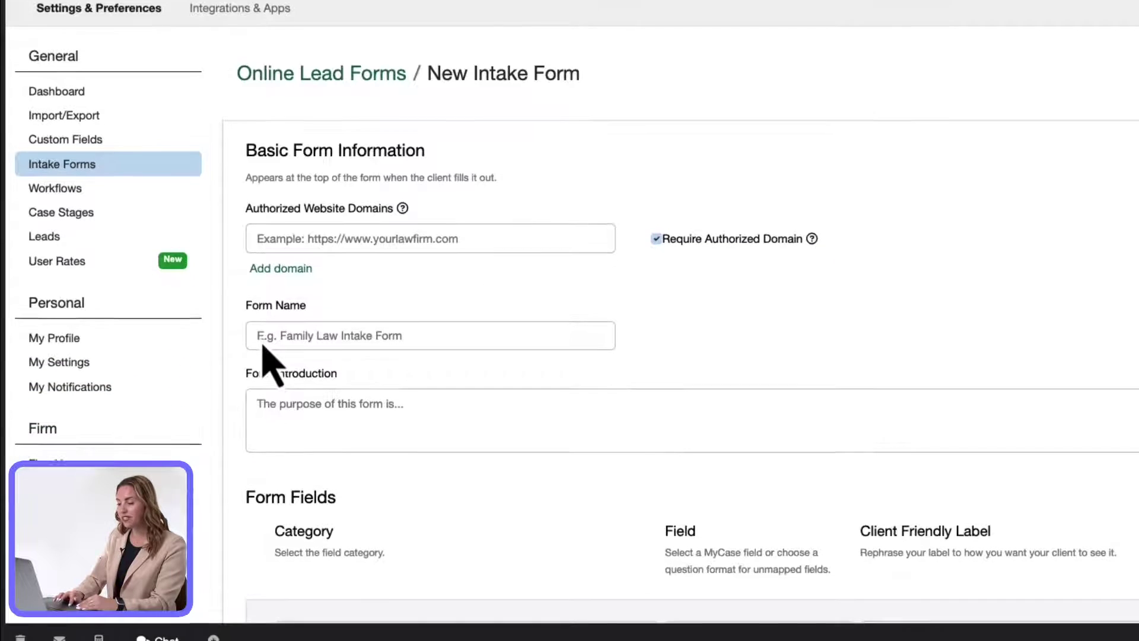
Enter 'Criminal Defense' as the new form's name
click(264, 344)
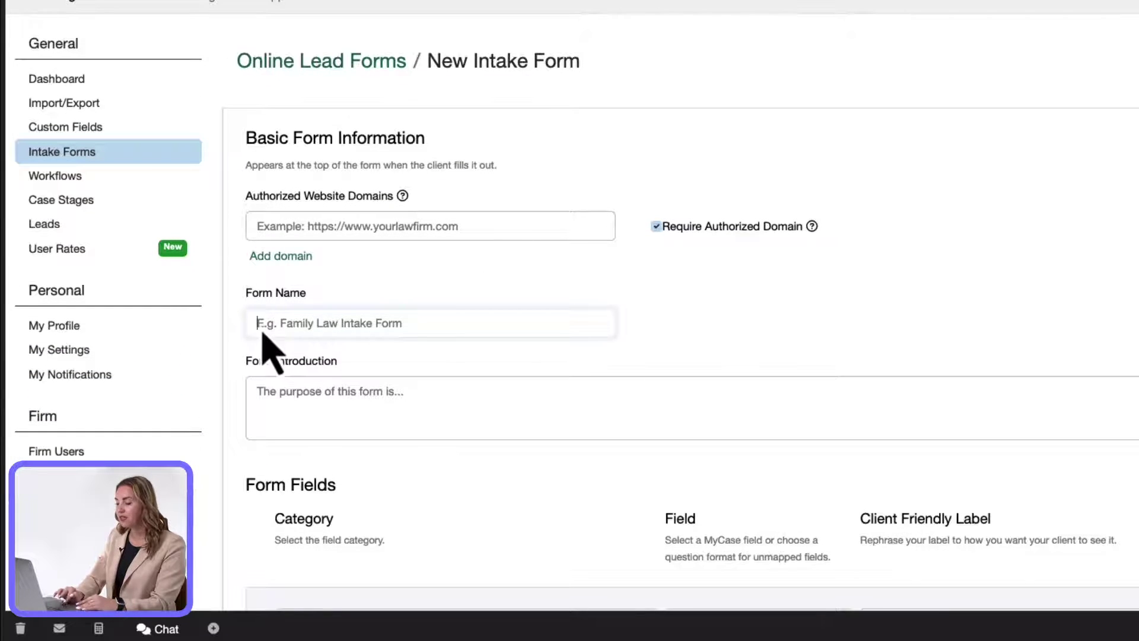
text(Crimina)
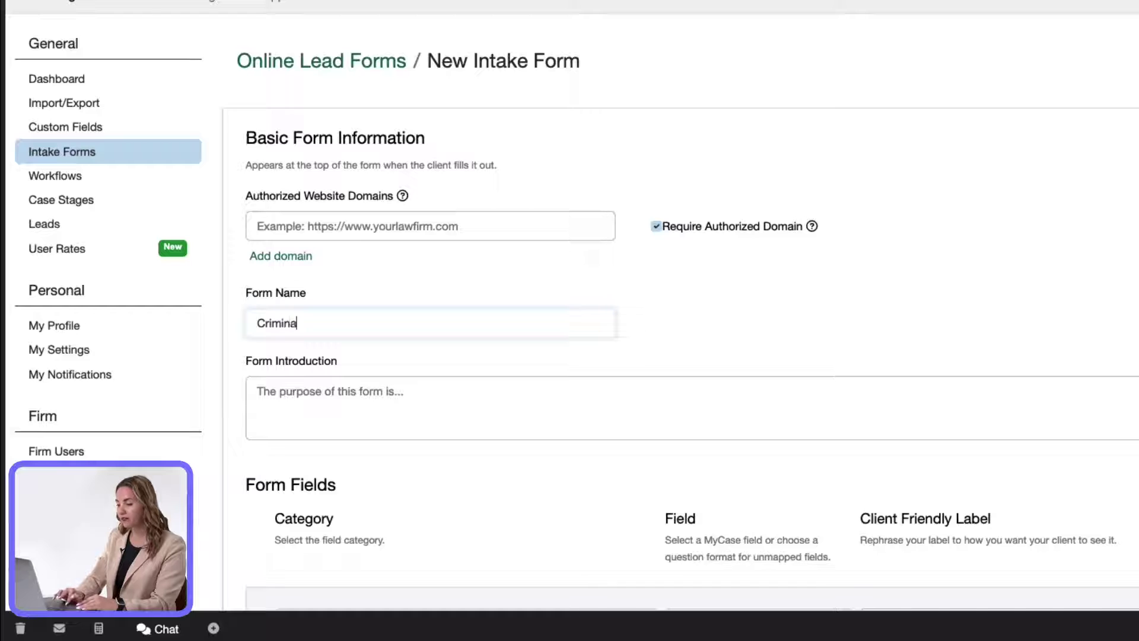
text(l Defense)
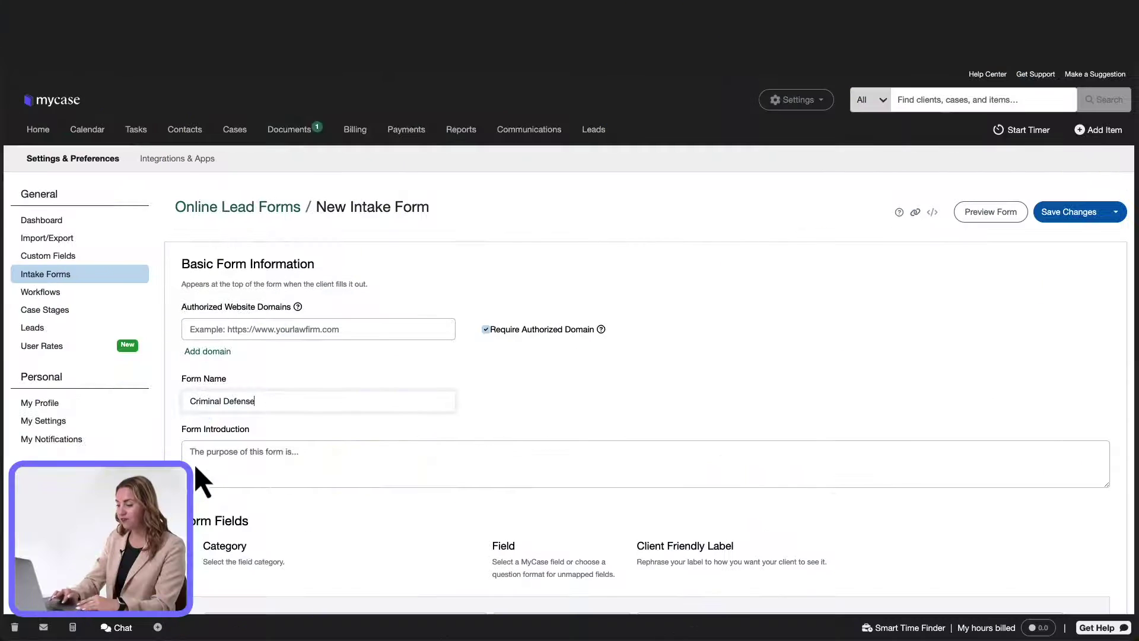
scroll(197, 468, down, 5)
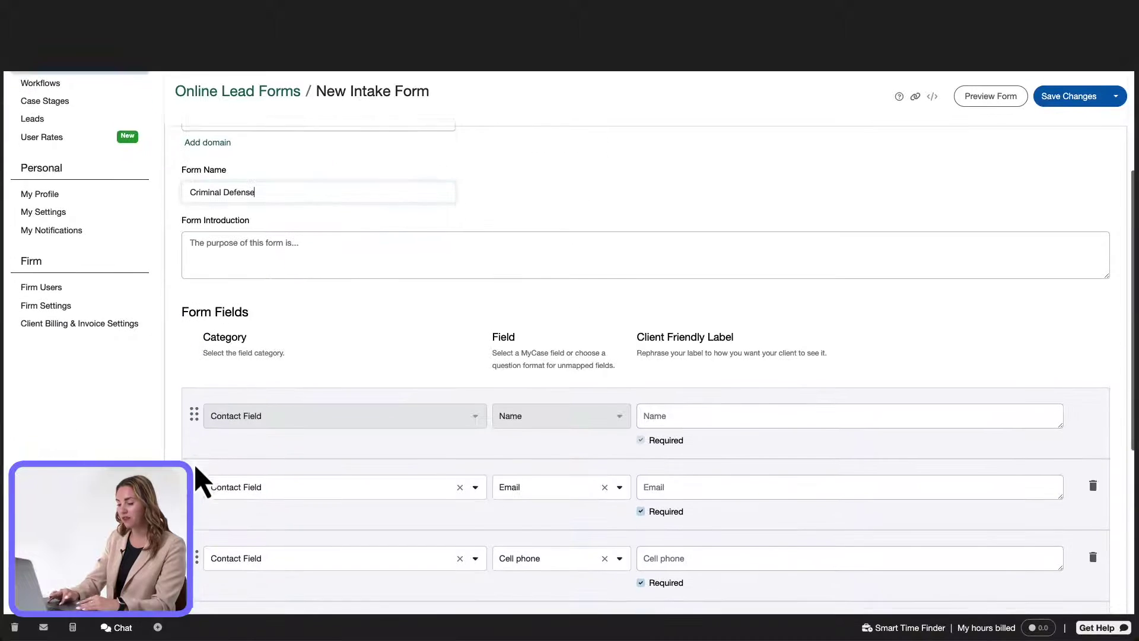
scroll(197, 468, down, 4)
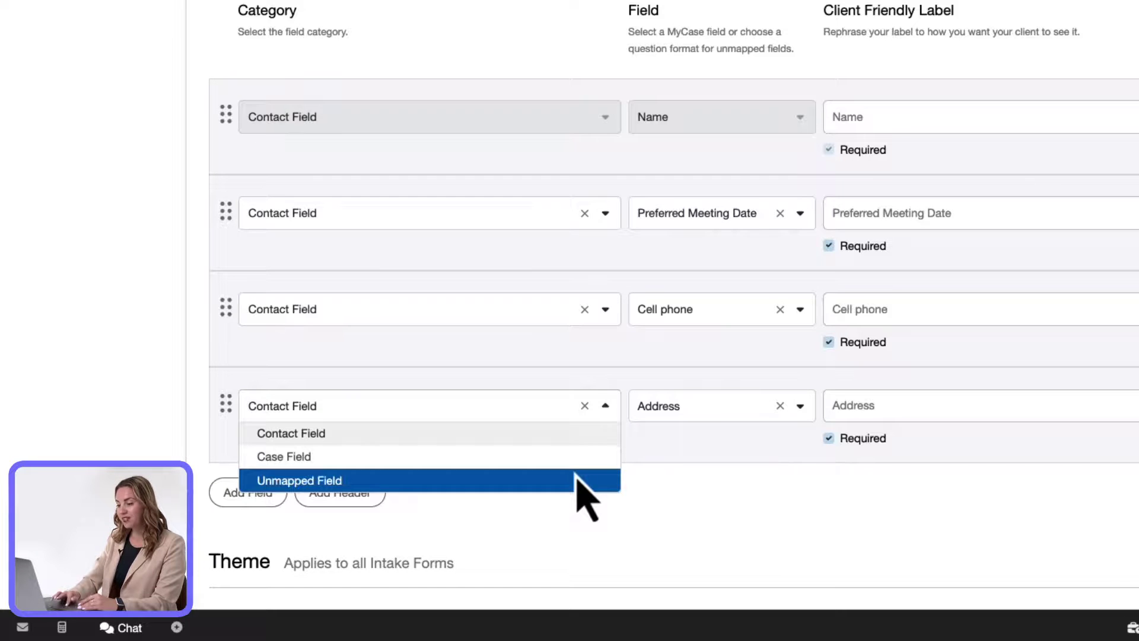
click(576, 478)
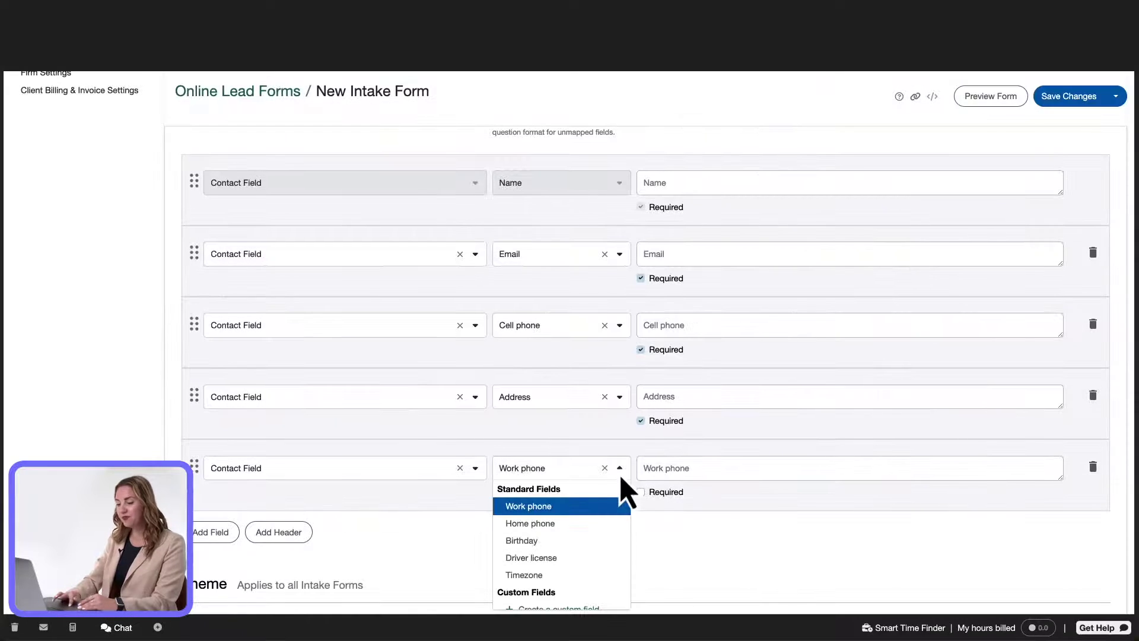
Scroll down the form fields list to the new Work phone row
scroll(622, 478, down, 4)
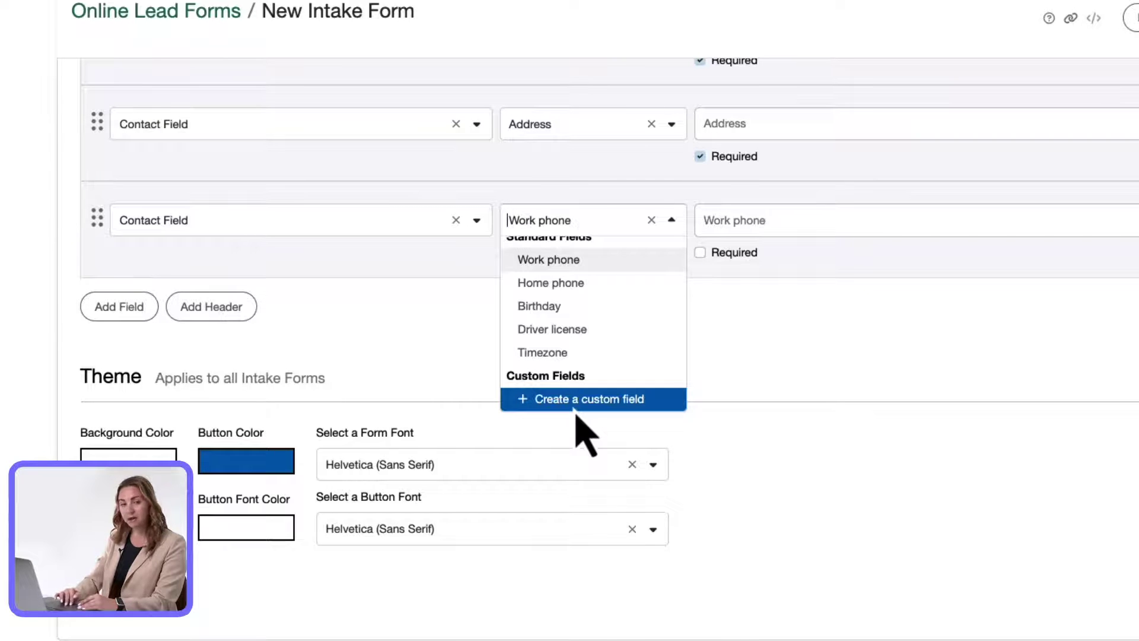
Create a Date custom field named 'Preferred Meeting Date' and map the fifth row to it
click(576, 408)
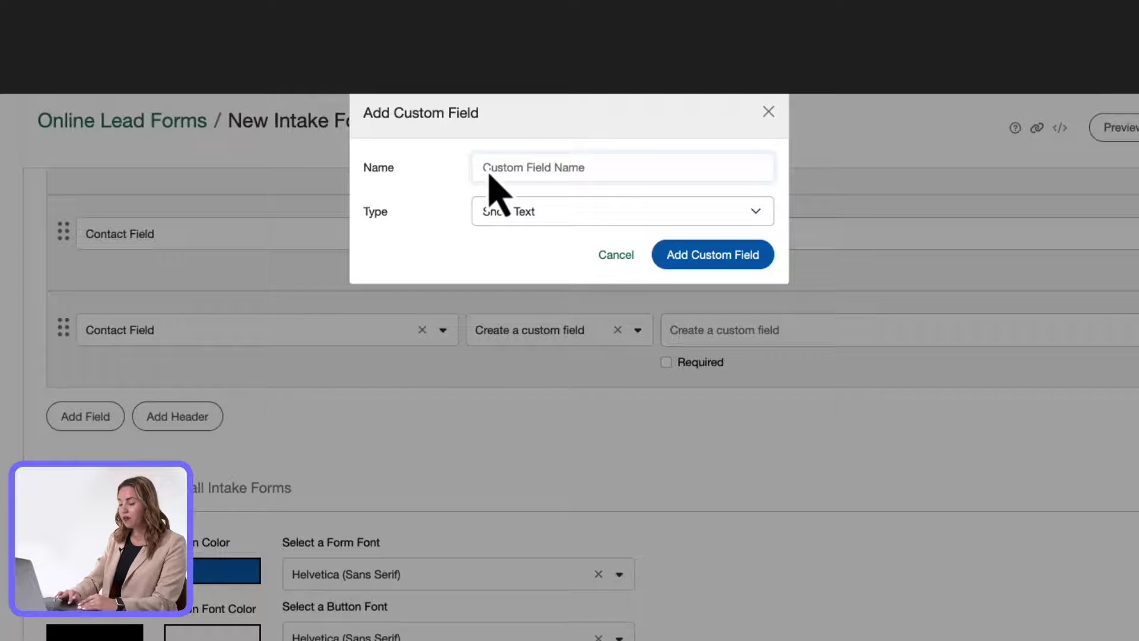
click(753, 218)
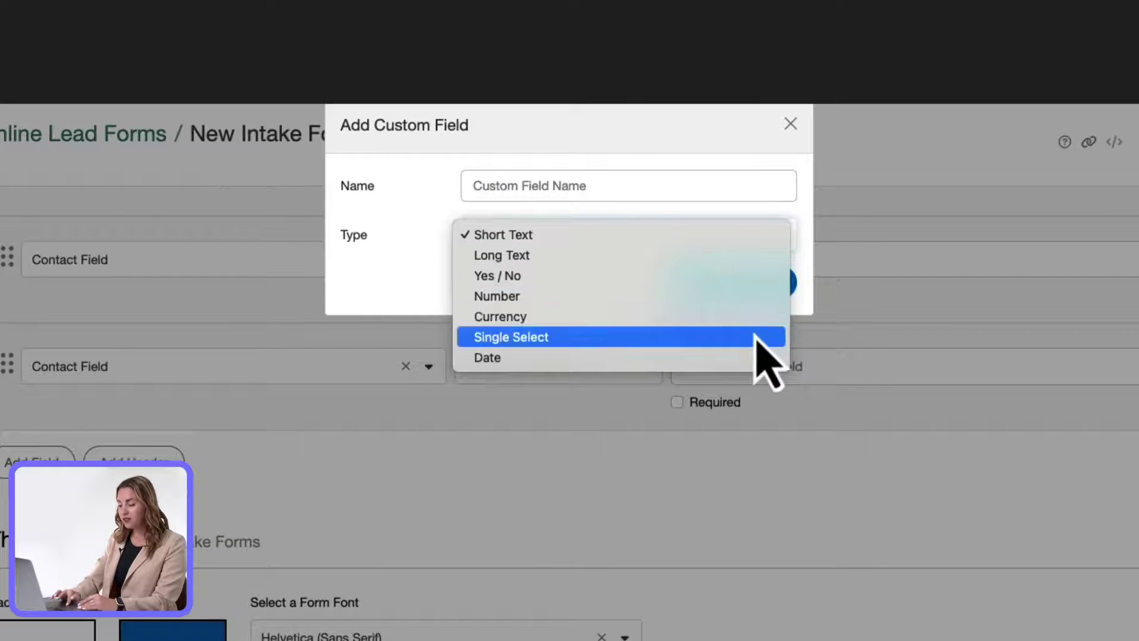
click(478, 193)
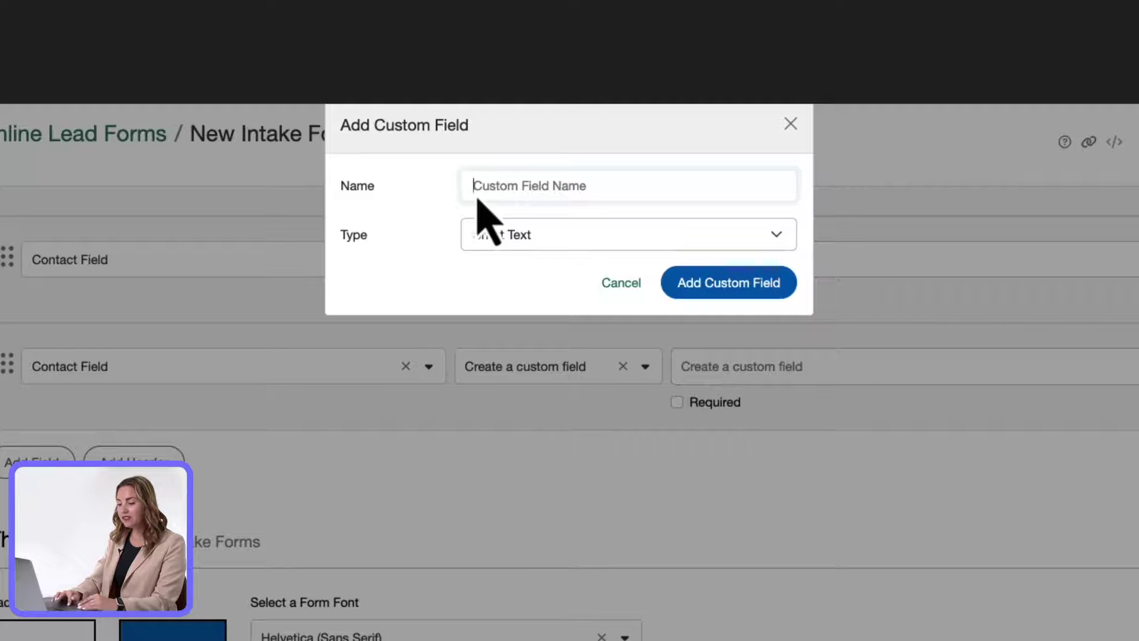
text(Preferred Meeting Date)
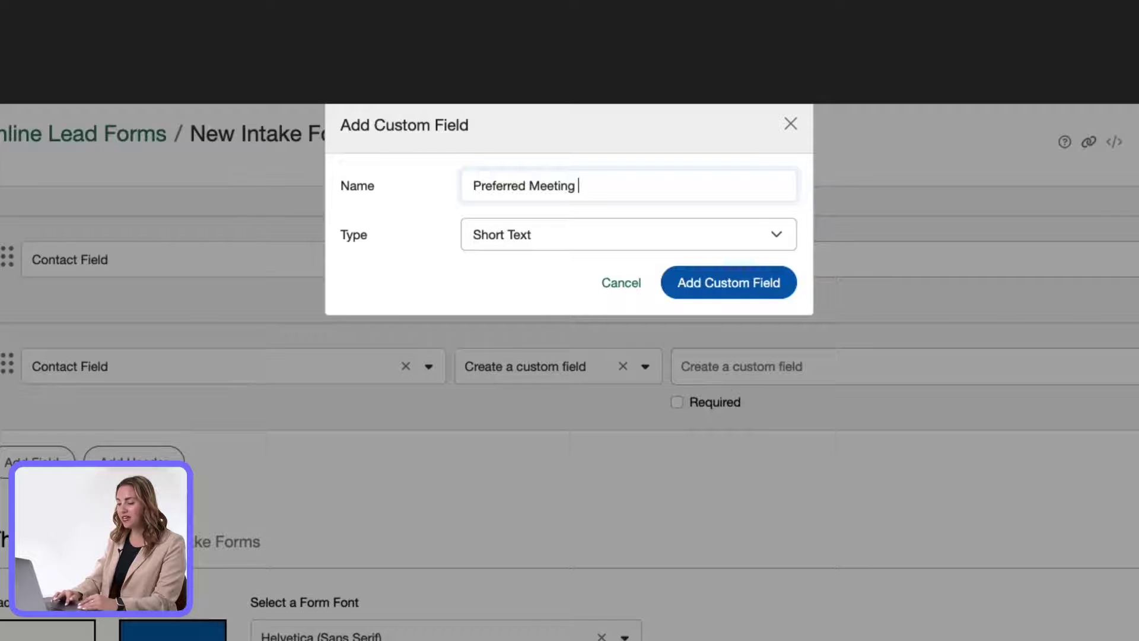
click(774, 240)
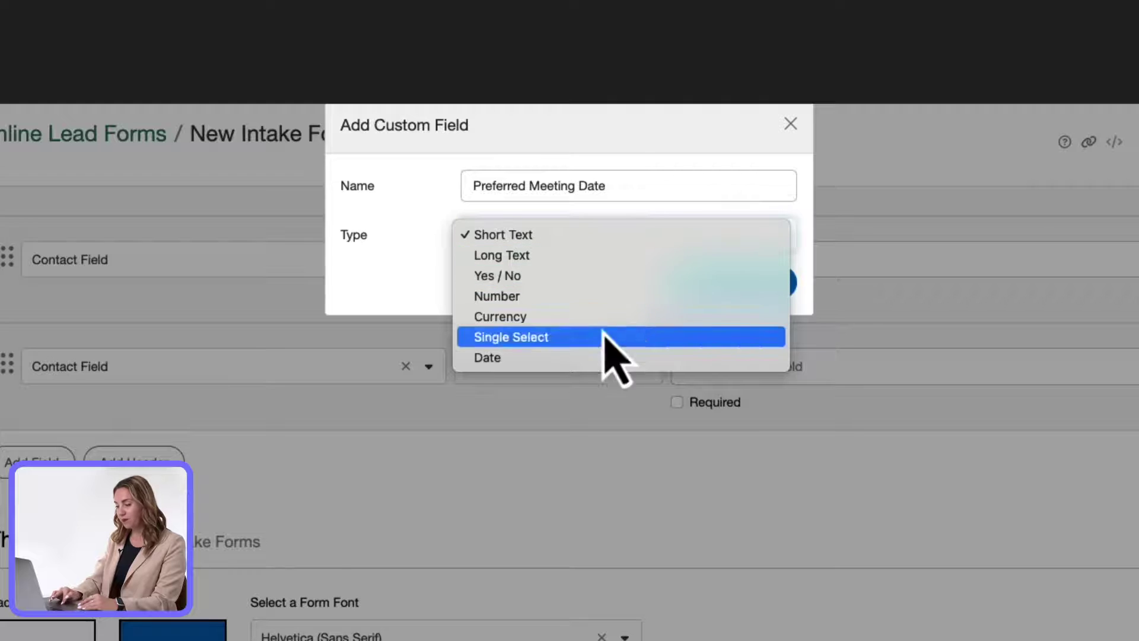
click(538, 359)
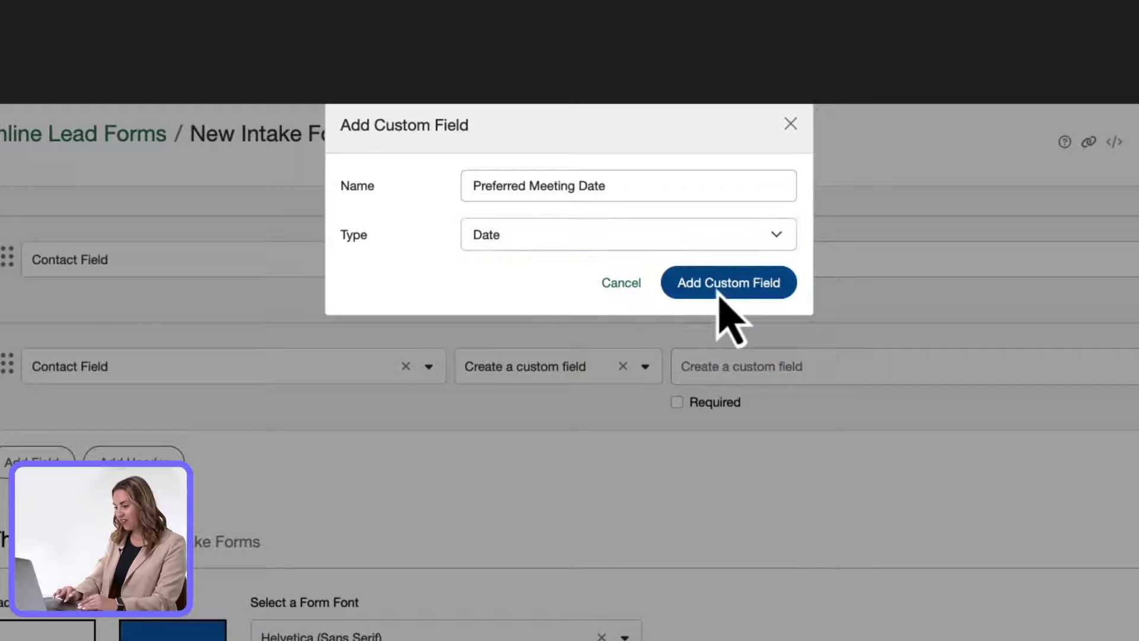
click(719, 295)
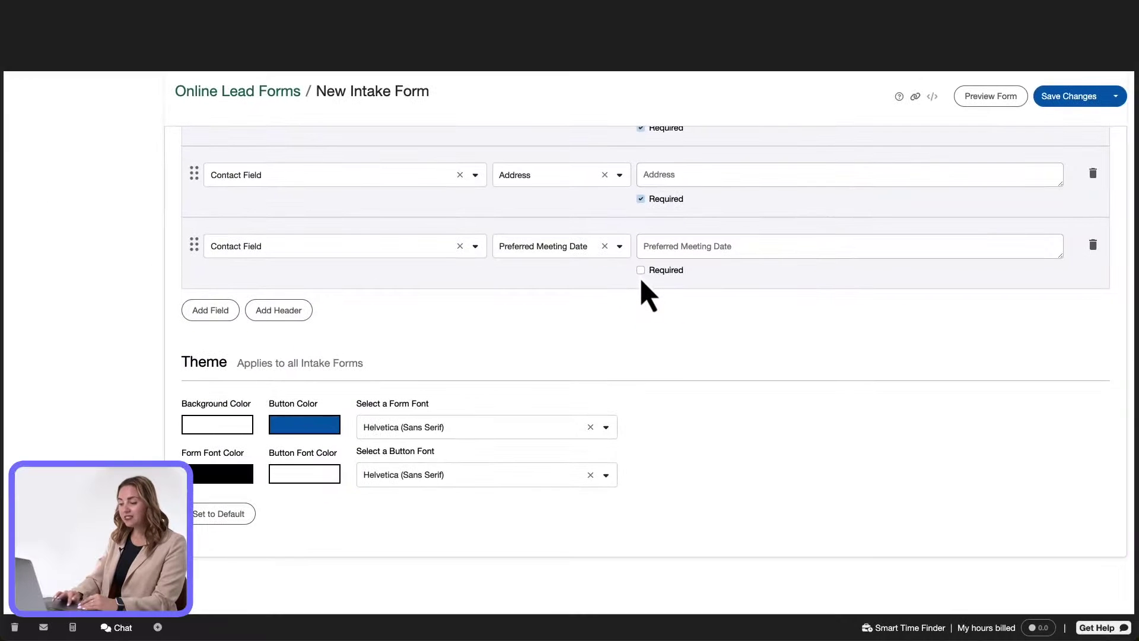
Relabel the Preferred Meeting Date row 'Select a Date for Your First Meet'
click(727, 254)
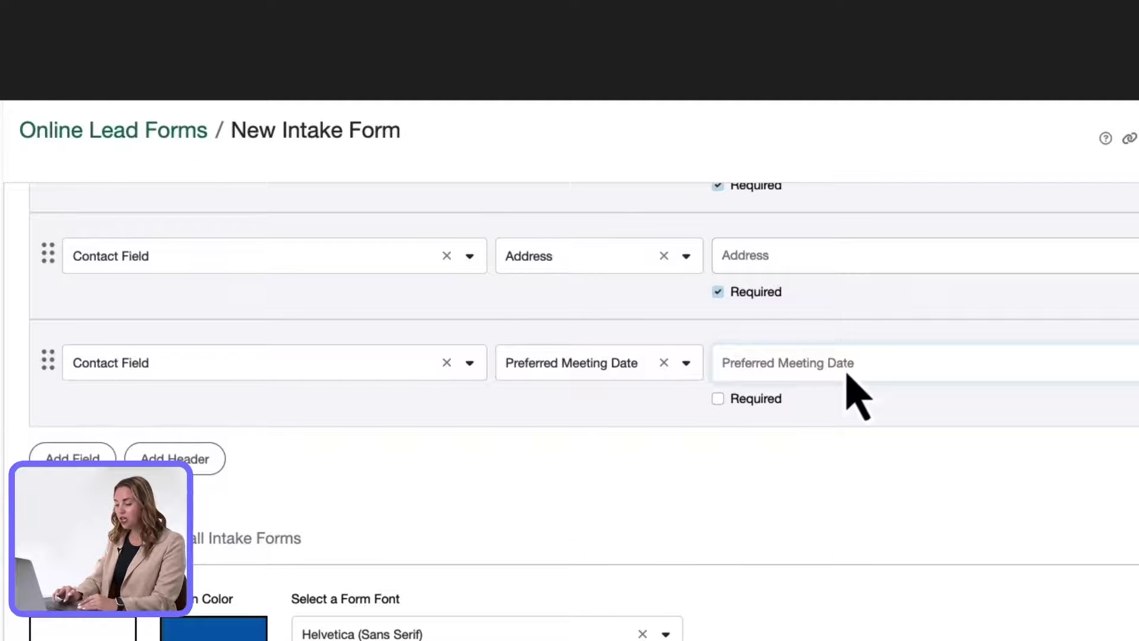
text(Select a Date for Y)
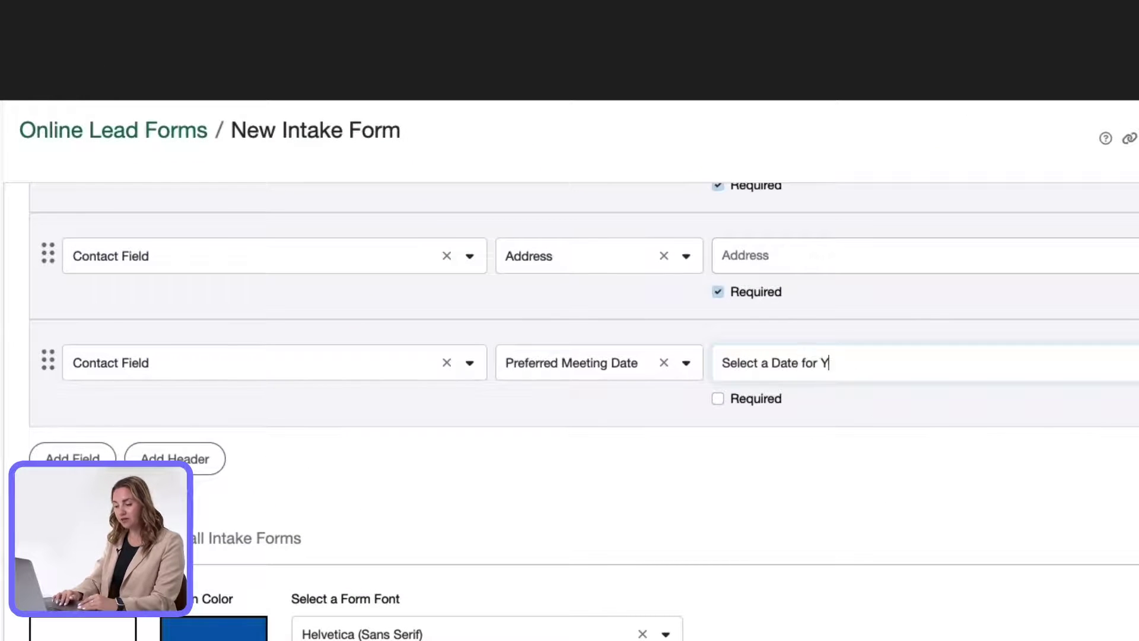
text(our First Meeting)
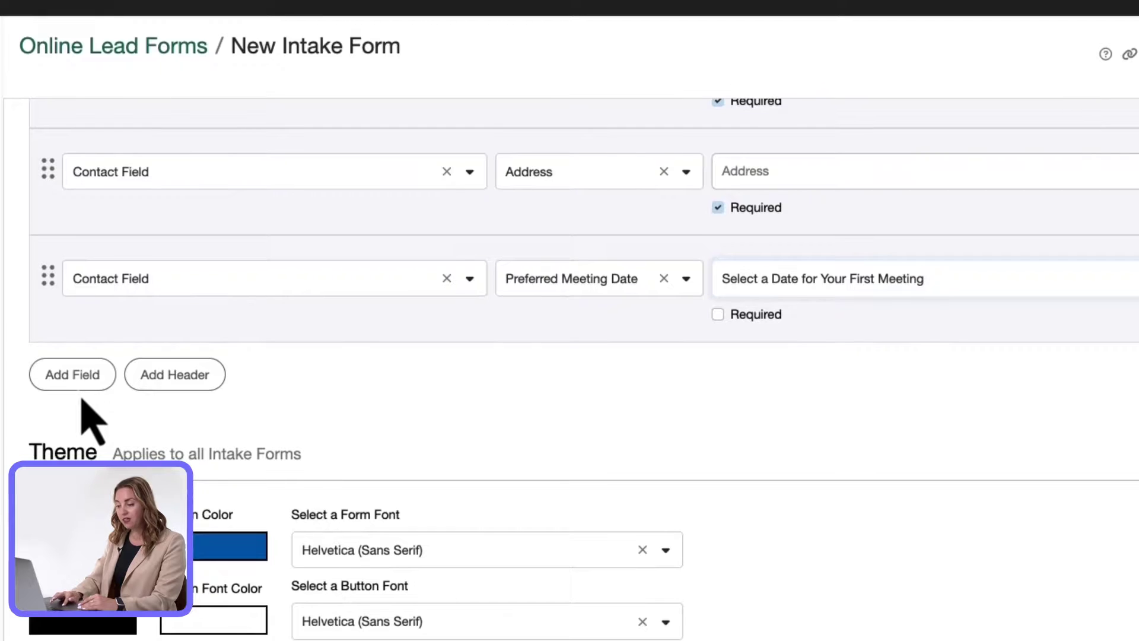
Add a sixth row as a Case Field mapped to the Accident Location custom field
click(82, 399)
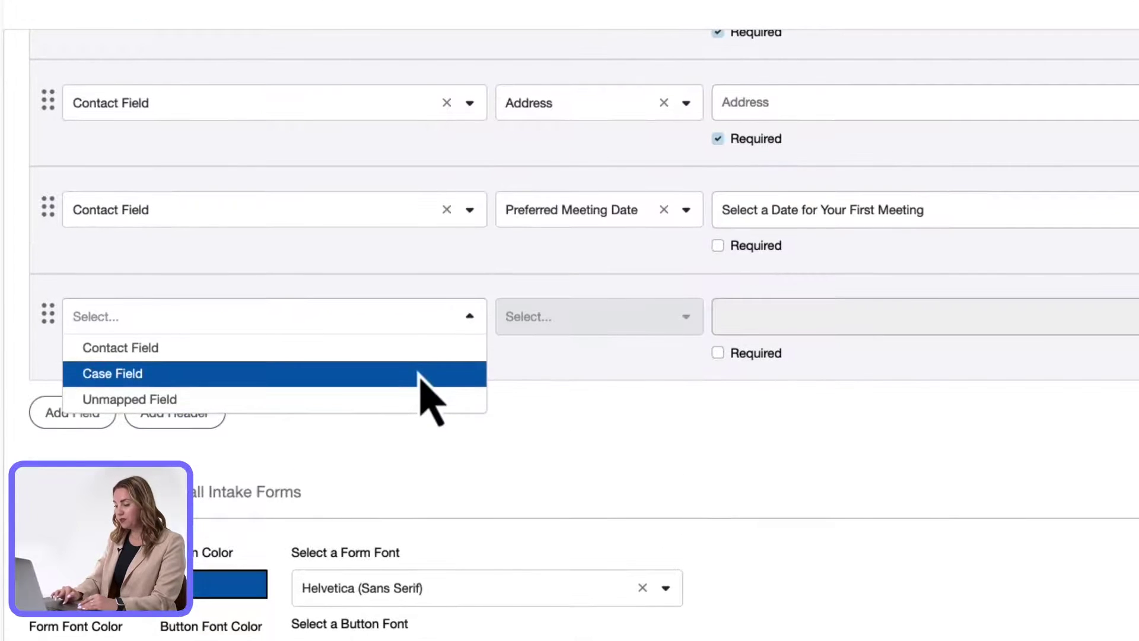
key(Return)
click(687, 324)
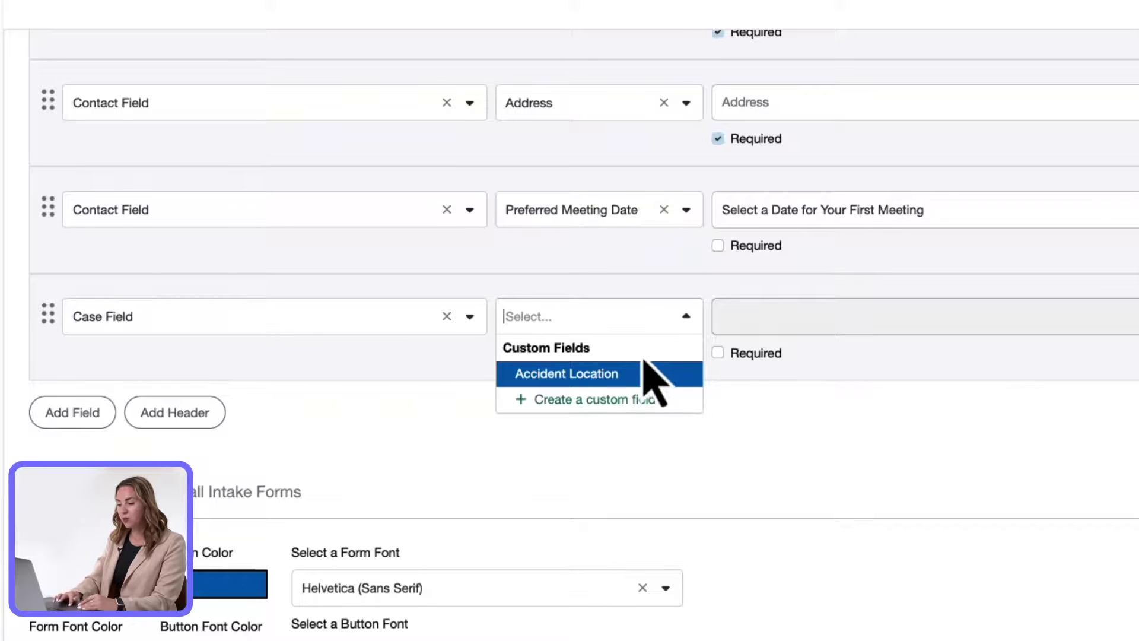
click(589, 380)
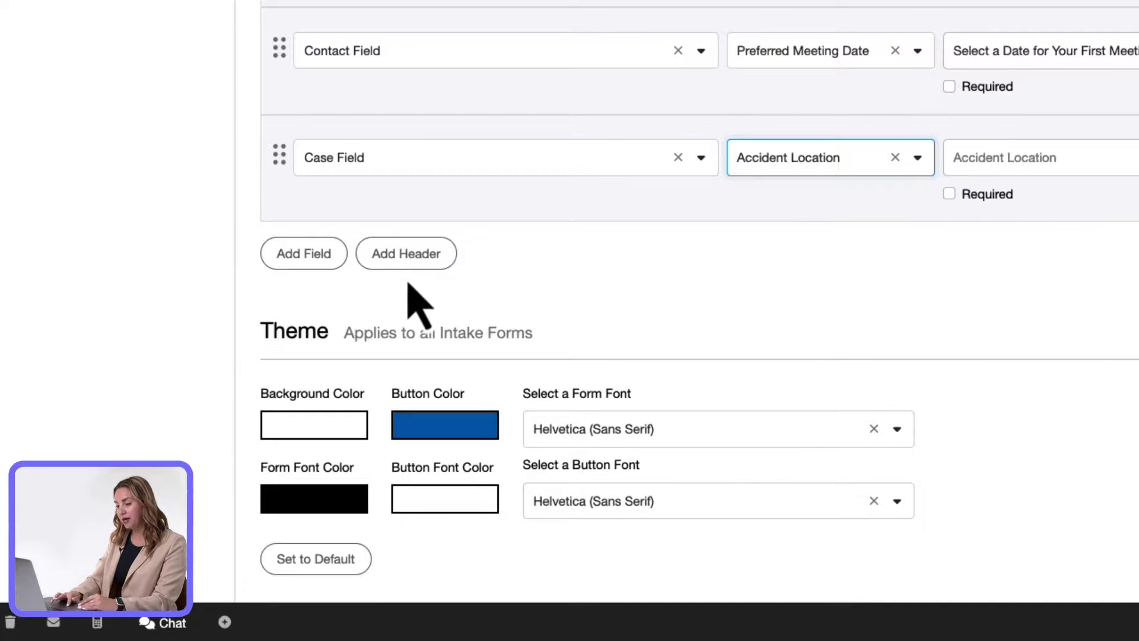
Check the background colour and font options, keep Helvetica, and preview the form
click(347, 437)
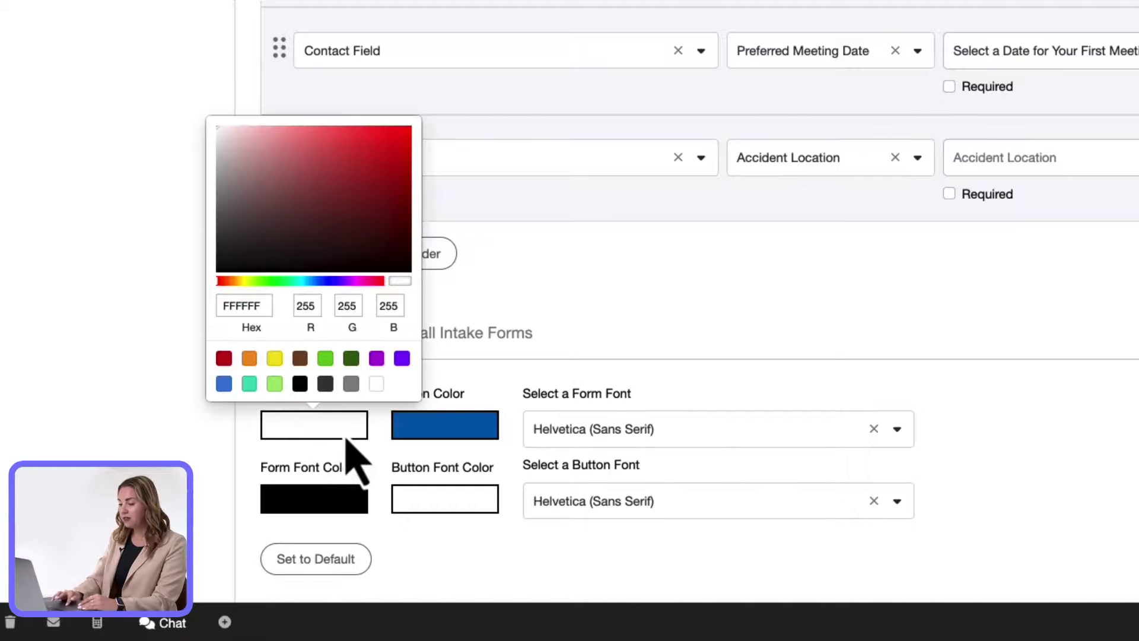
click(799, 440)
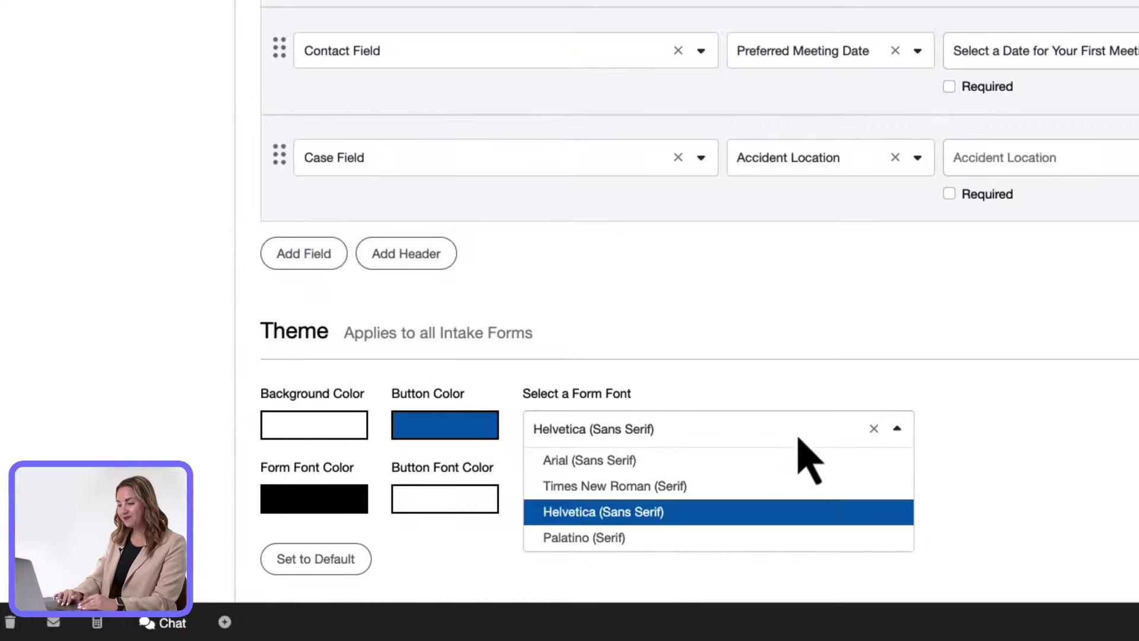
click(1073, 222)
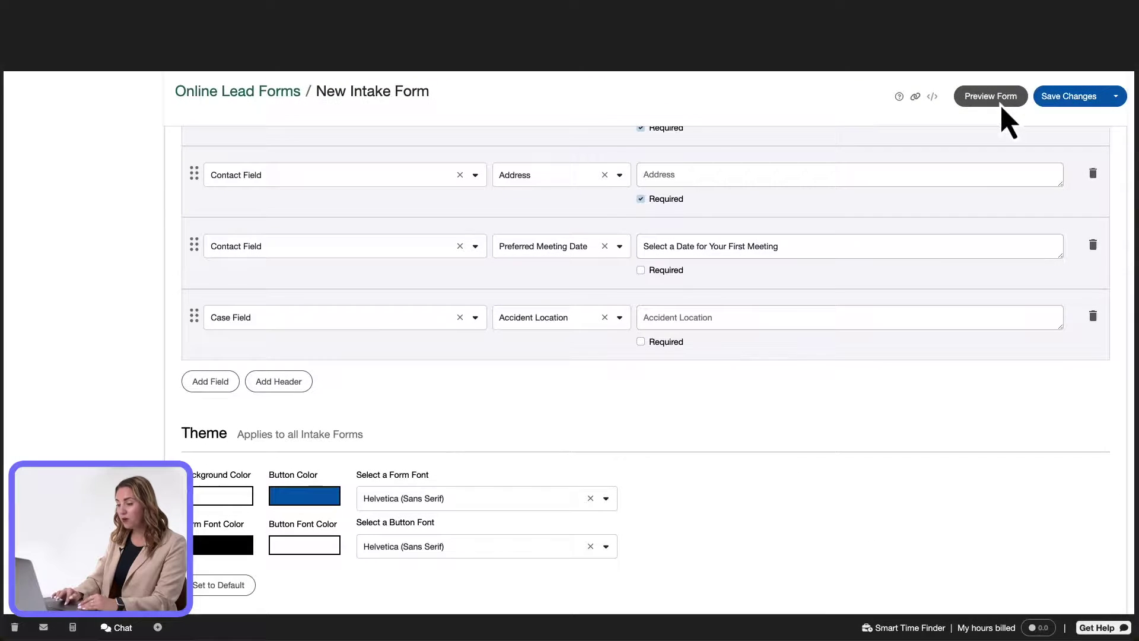
click(1002, 106)
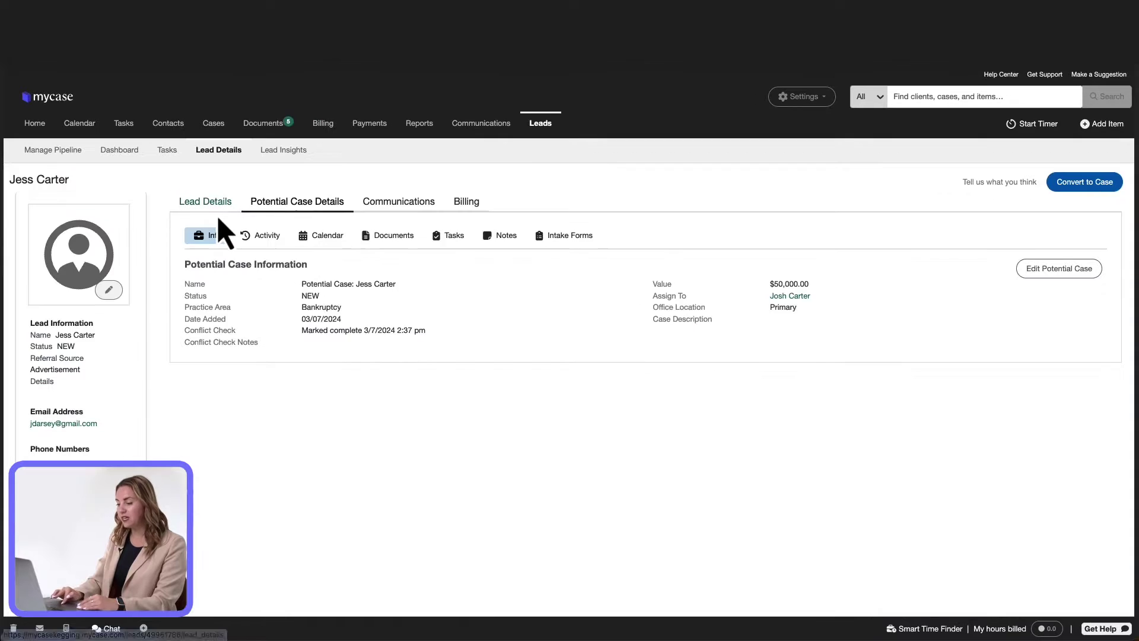
Open the first NEW lead's details, return to the pipeline, and reopen that lead
click(216, 207)
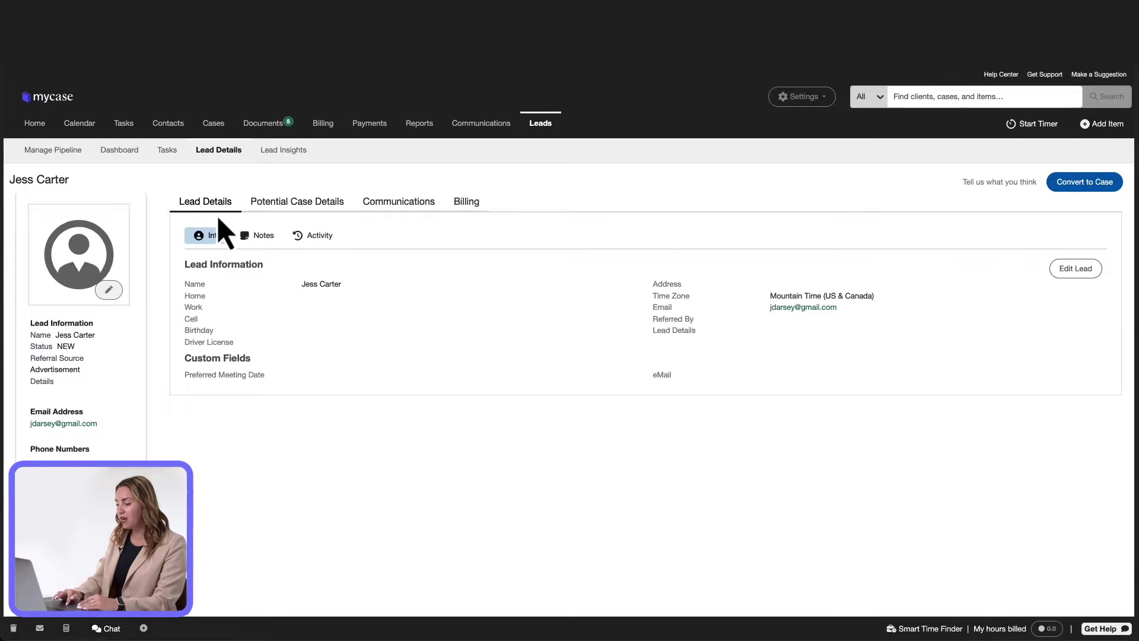
click(50, 156)
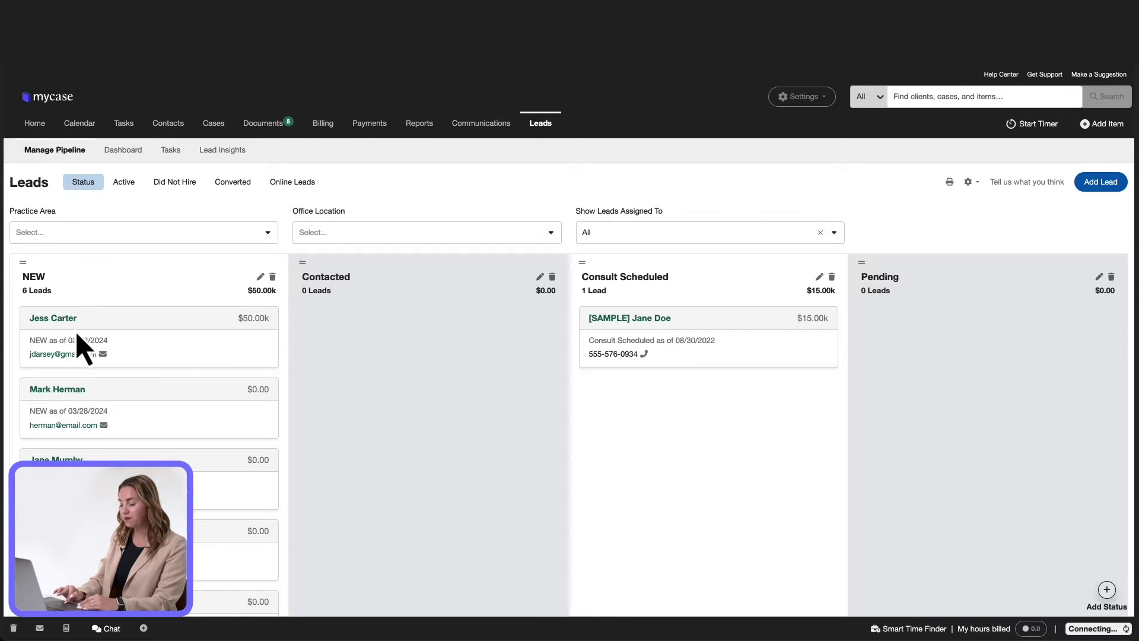
click(77, 332)
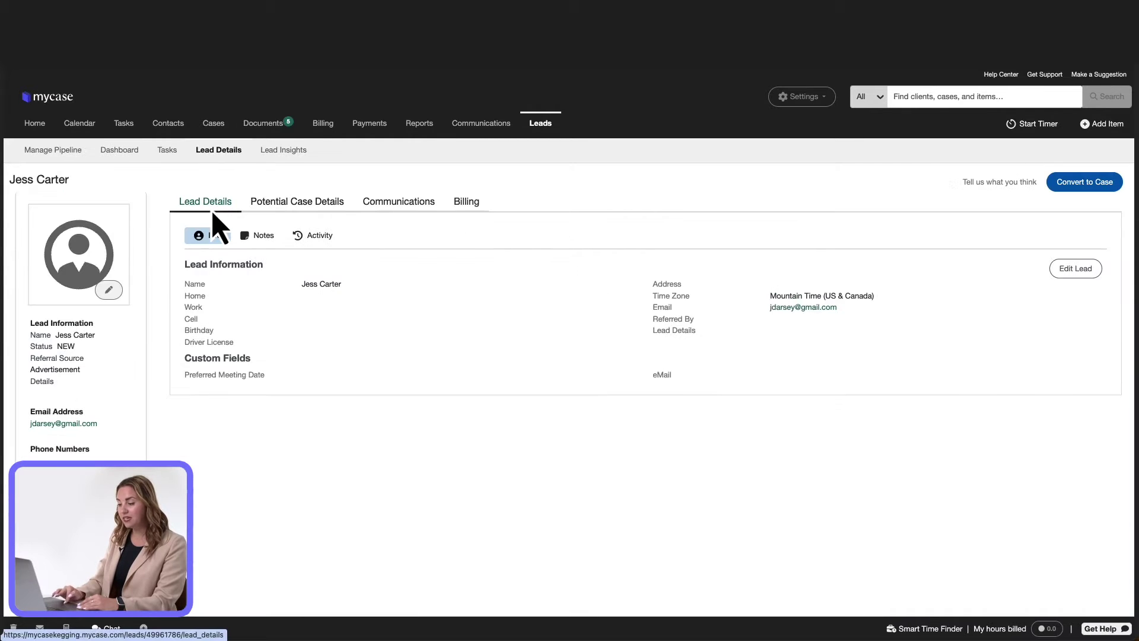